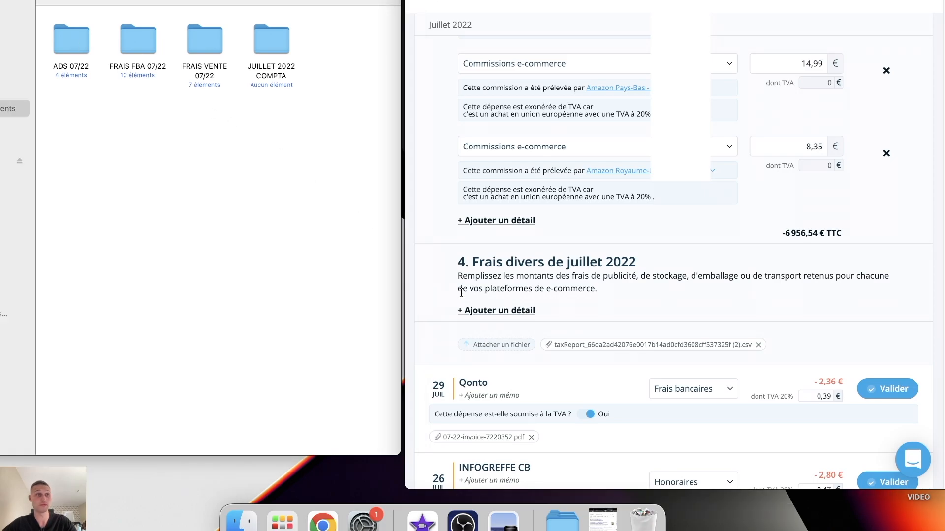
- Add a detail line under Frais divers de juillet 2022 and categorise it as Frais de transport e-commerce
left_click(480, 313)
left_click(490, 320)
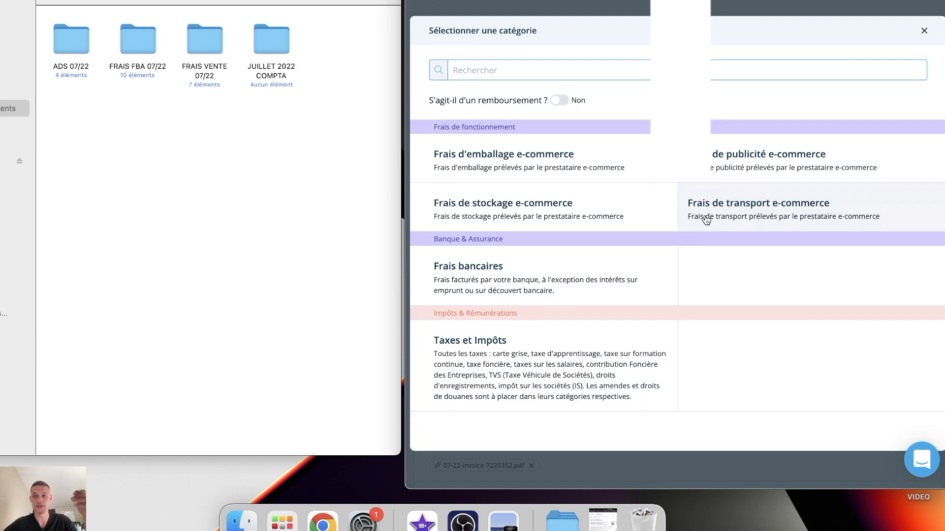
left_click(707, 219)
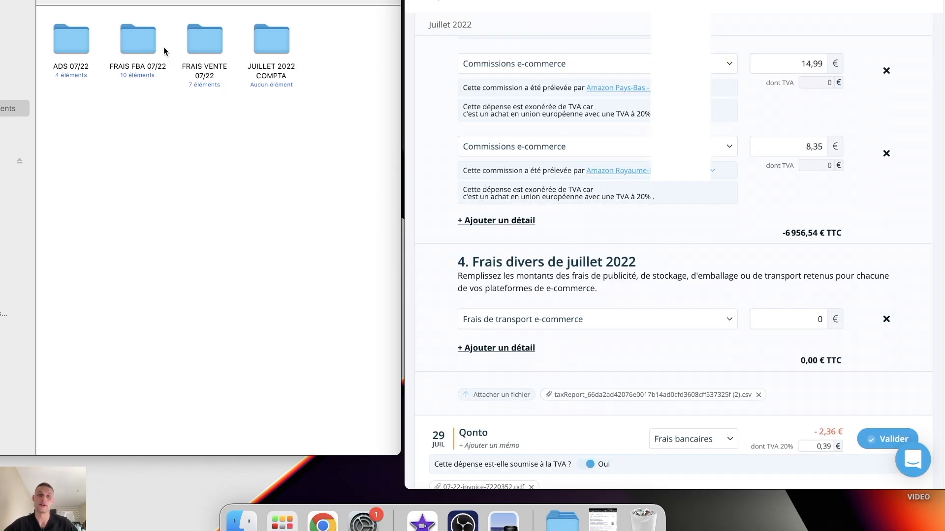
- Open the FRAIS FBA 07/22 folder in Finder and view the German invoice FBA_DE_07/22
left_click(147, 38)
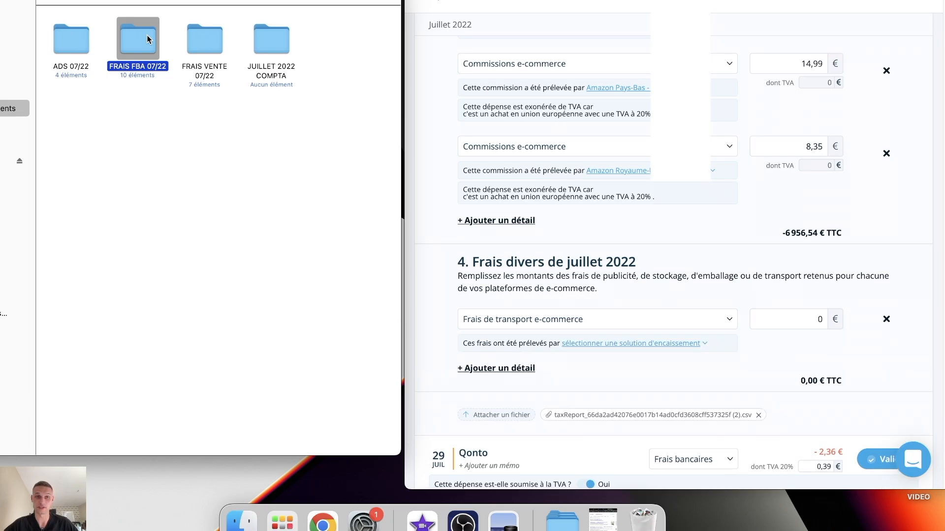
double_click(147, 38)
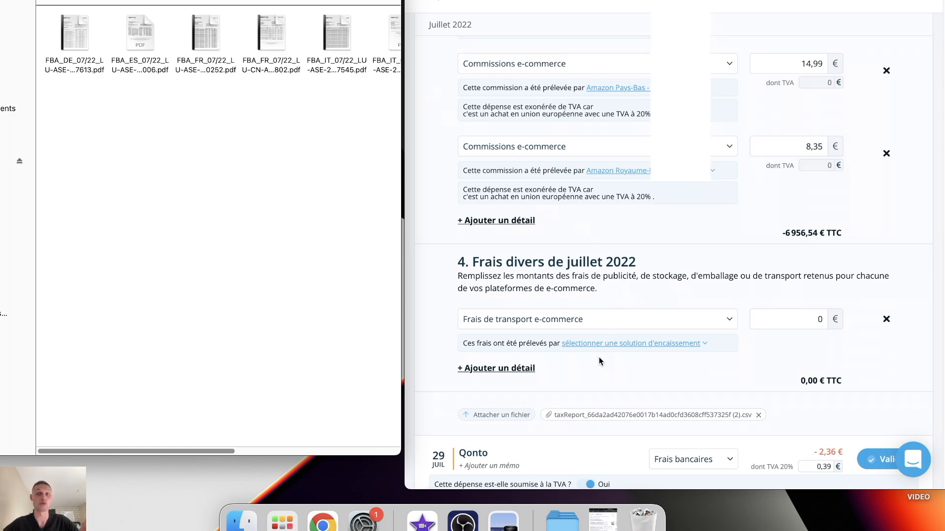
left_click_drag(219, 451, 231, 415)
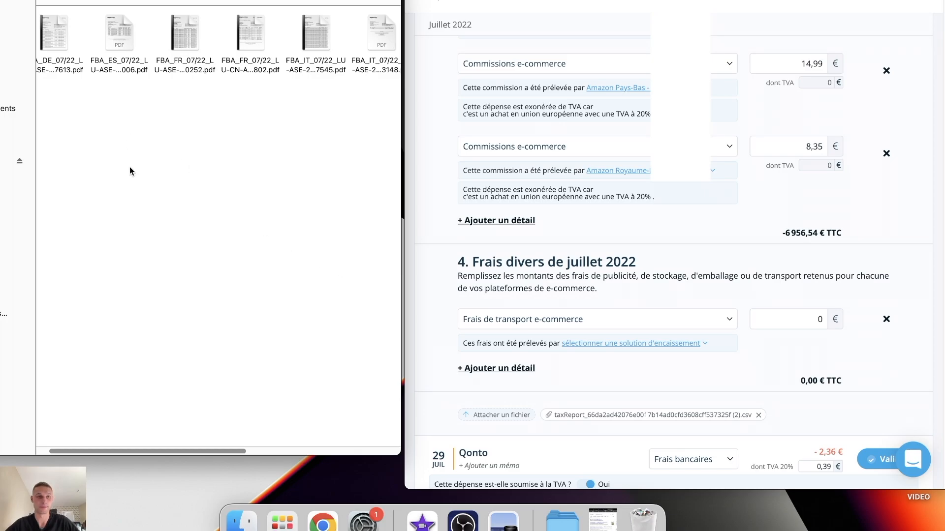
left_click_drag(194, 443, 170, 442)
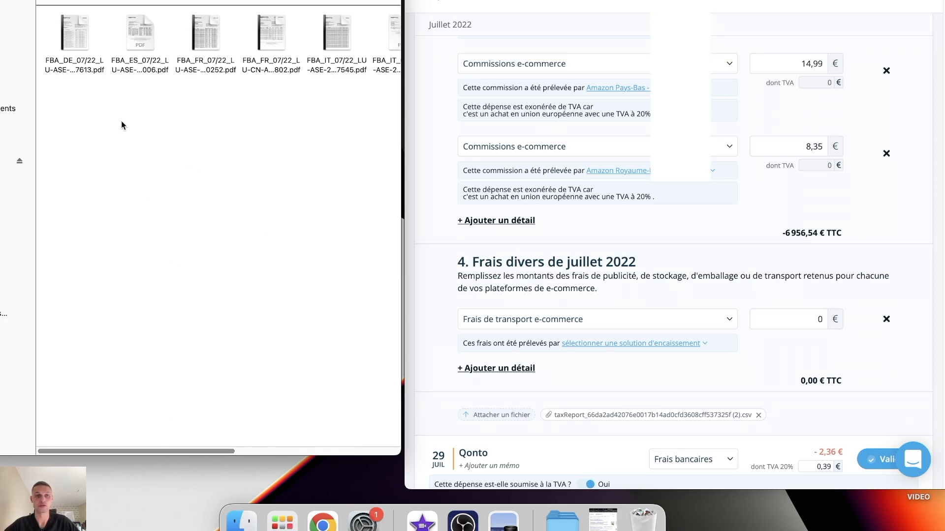
double_click(78, 26)
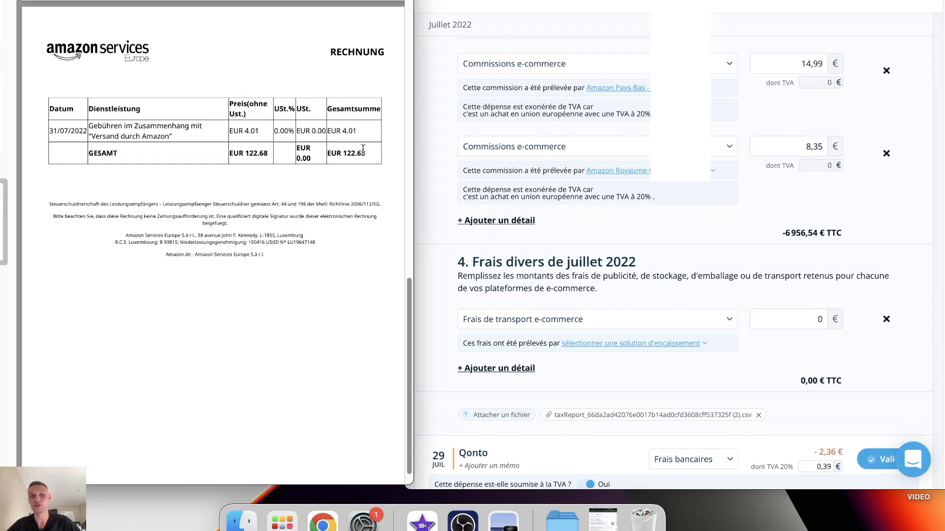
- Assign the new transport fee line to Amazon Allemagne and set its amount to 122,68 €
left_click(578, 217)
left_click(583, 344)
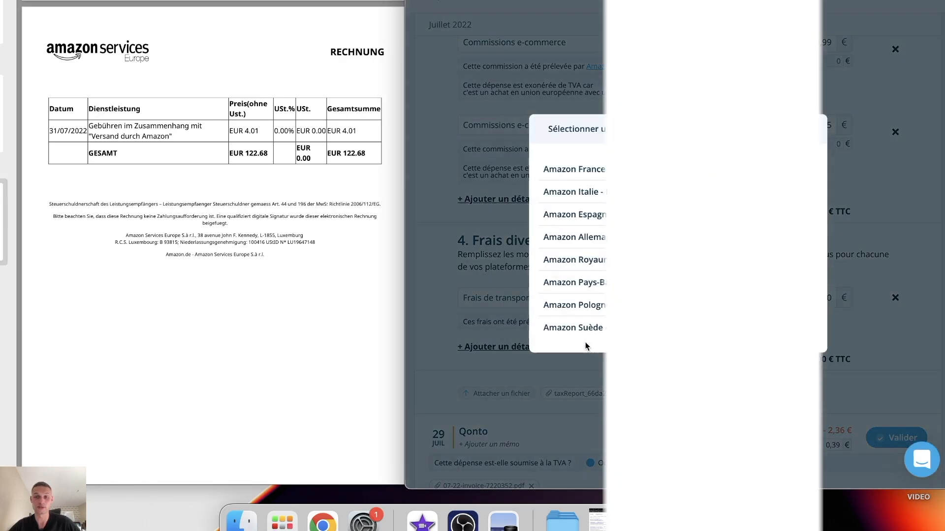
left_click(566, 237)
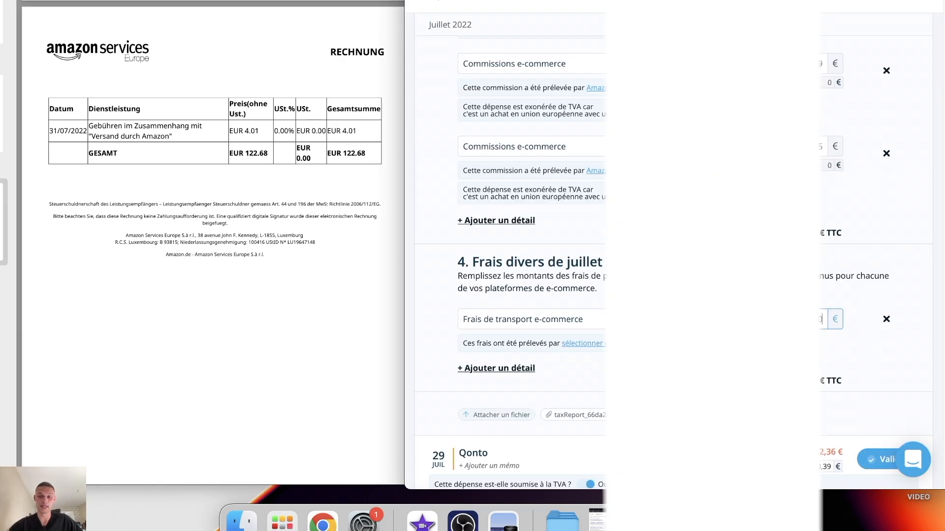
type("122,68")
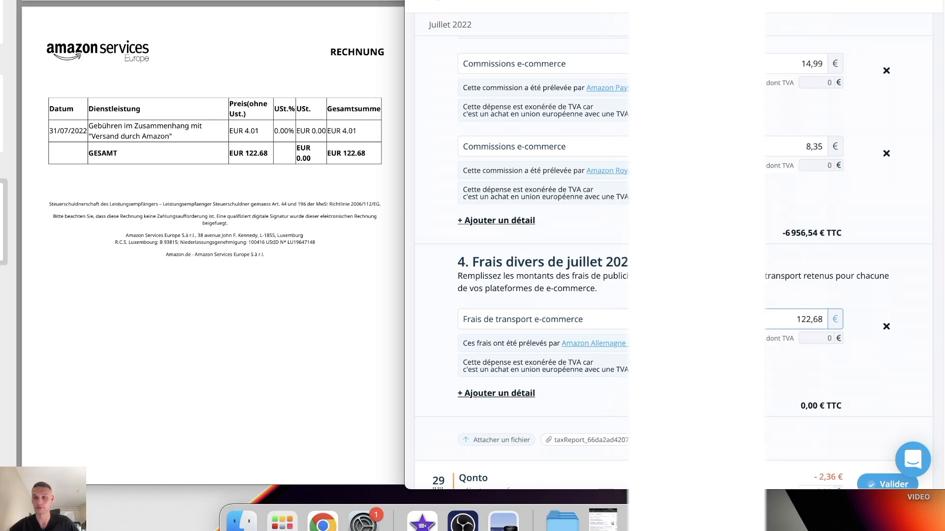
left_click(784, 282)
scroll(769, 289, "down", 1)
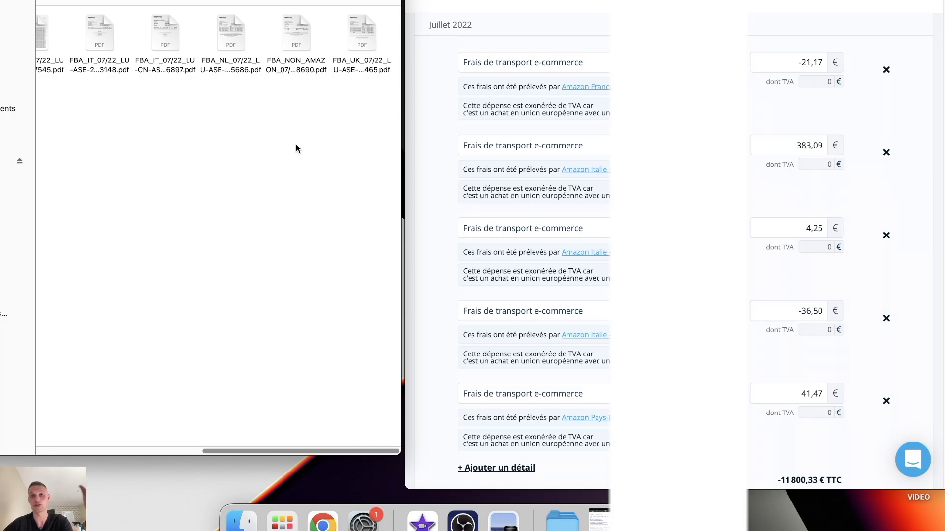
- Open the FBA_NON_AMAZON invoice and add another Frais de transport e-commerce detail line to the form
double_click(296, 40)
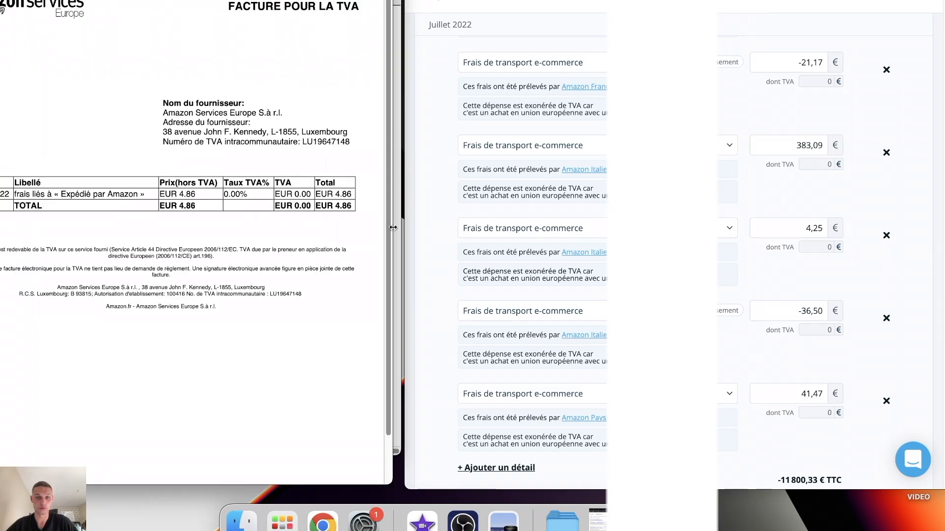
scroll(515, 391, "down", 3)
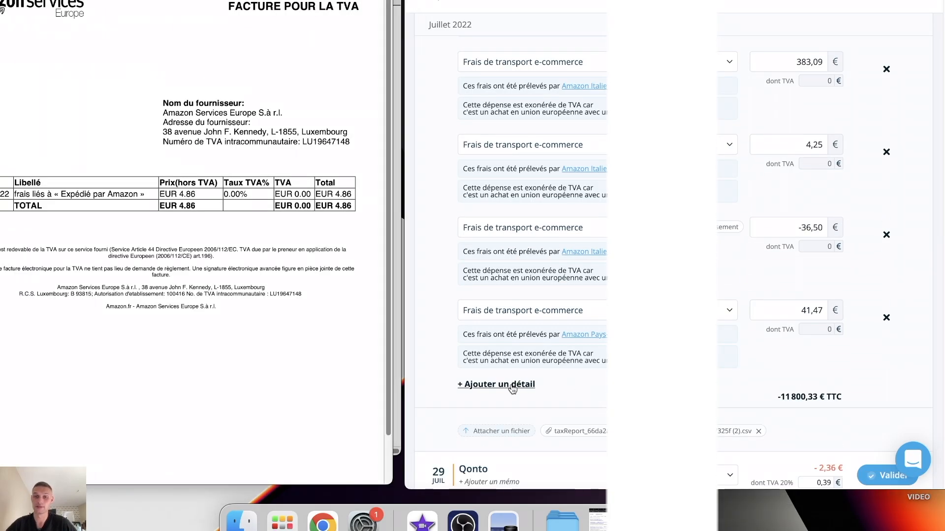
left_click(515, 387)
left_click(512, 392)
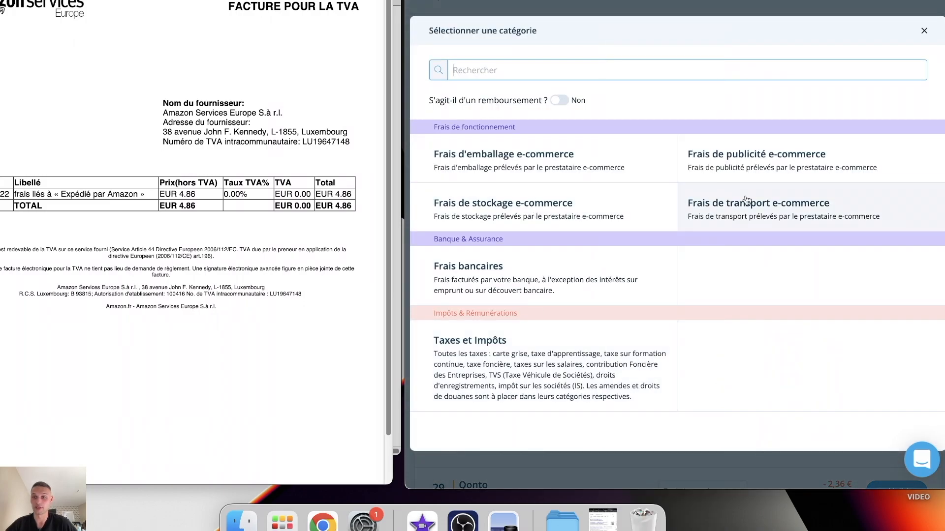
left_click(719, 206)
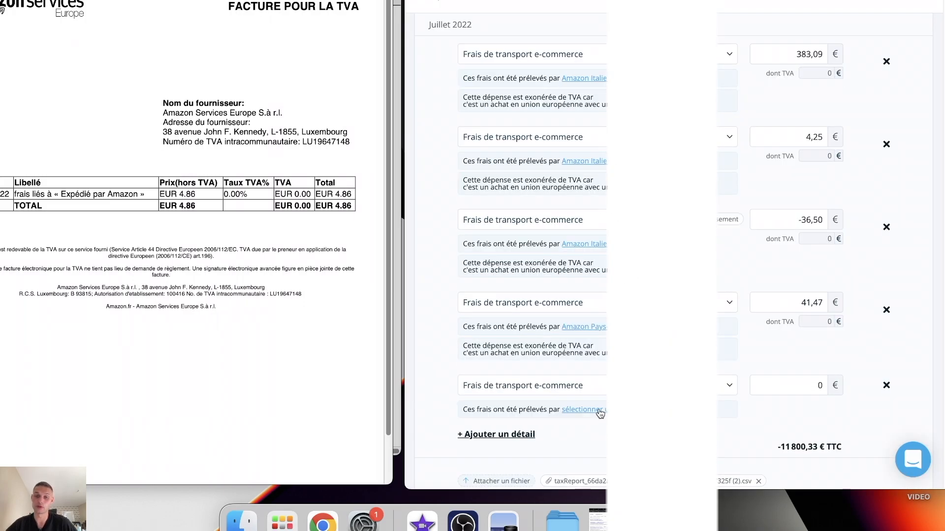
- Assign the new transport fee line to Amazon France and set its amount to 4,86 €
left_click(596, 412)
left_click(767, 169)
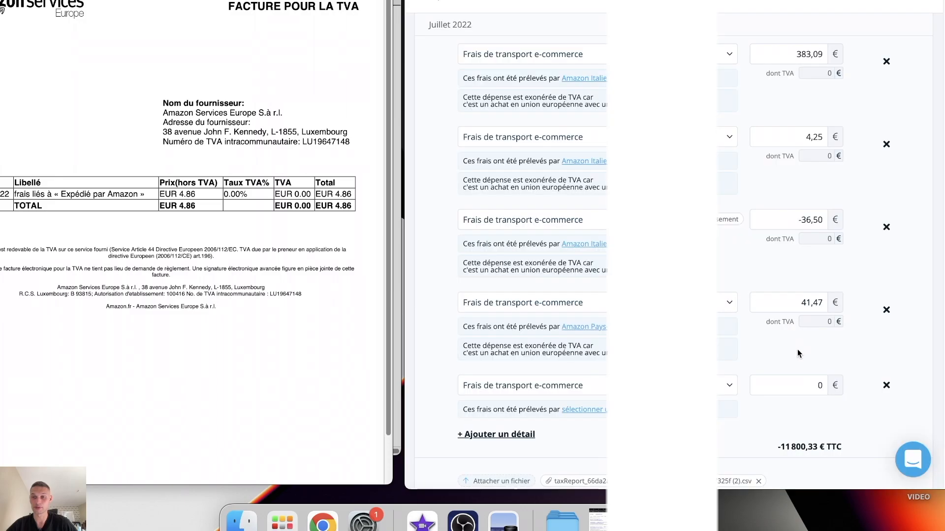
left_click(800, 377)
type("4,86")
left_click(802, 362)
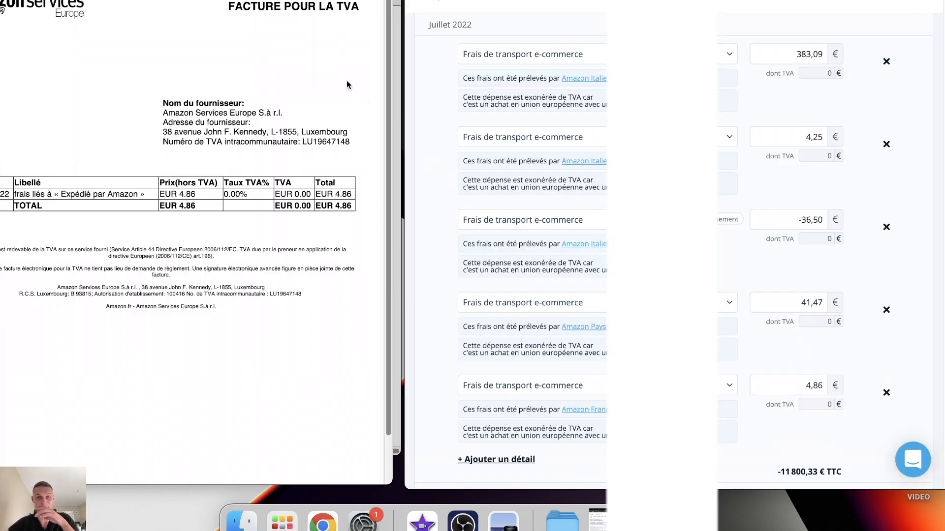
- Close the current invoice, open the FBA_UK_07/22 invoice, and return from the GBP–EUR rate table to the July 2022 form
left_click(1, 2)
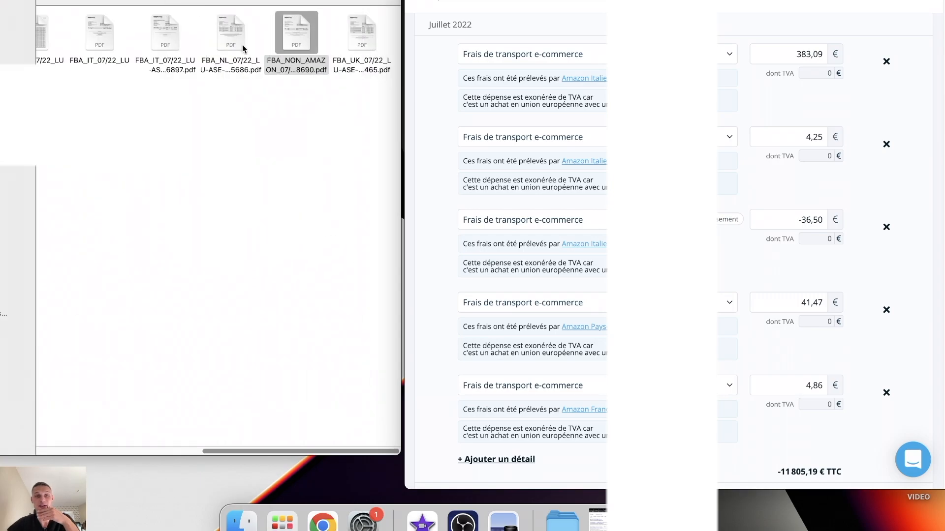
double_click(359, 38)
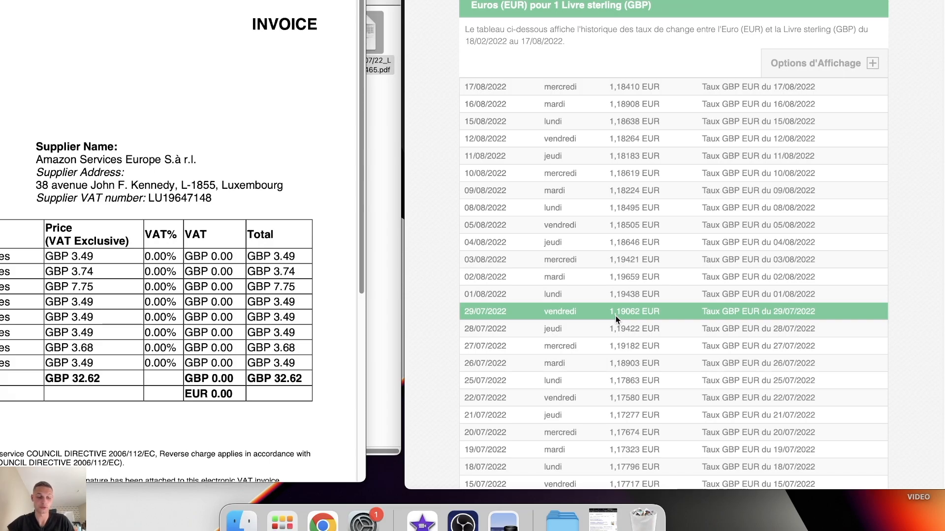
left_click(610, 1)
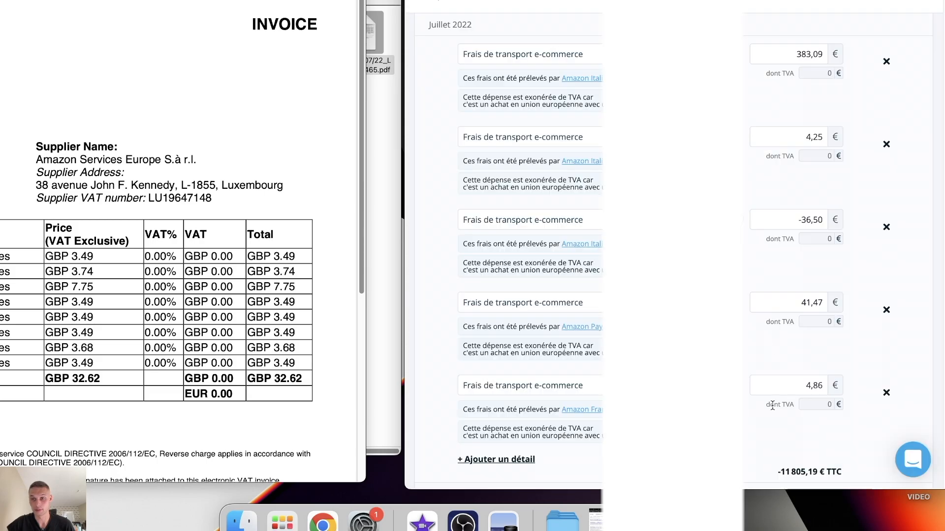
- Add a detail line below the 4,86 € entry for the UK invoice, categorised as Frais de transport e-commerce
scroll(768, 405, "down", 1)
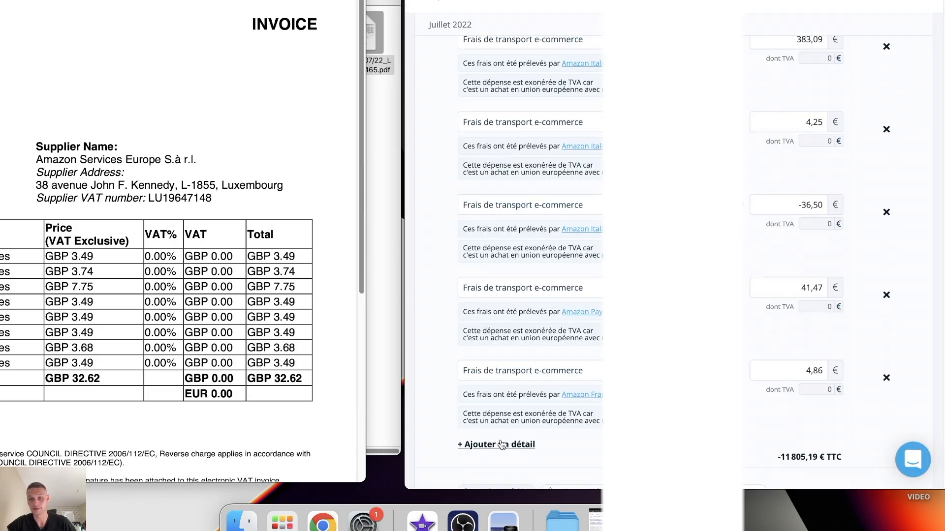
left_click(502, 447)
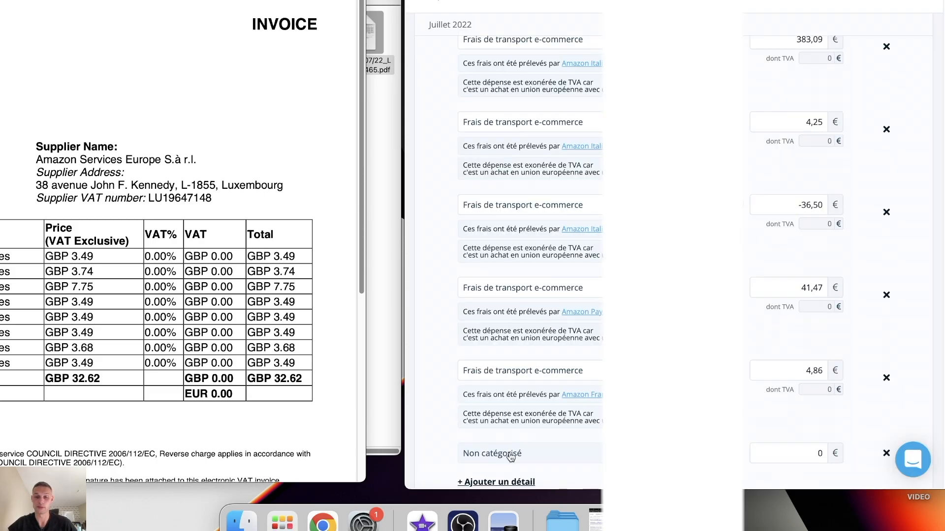
left_click(506, 451)
left_click(745, 208)
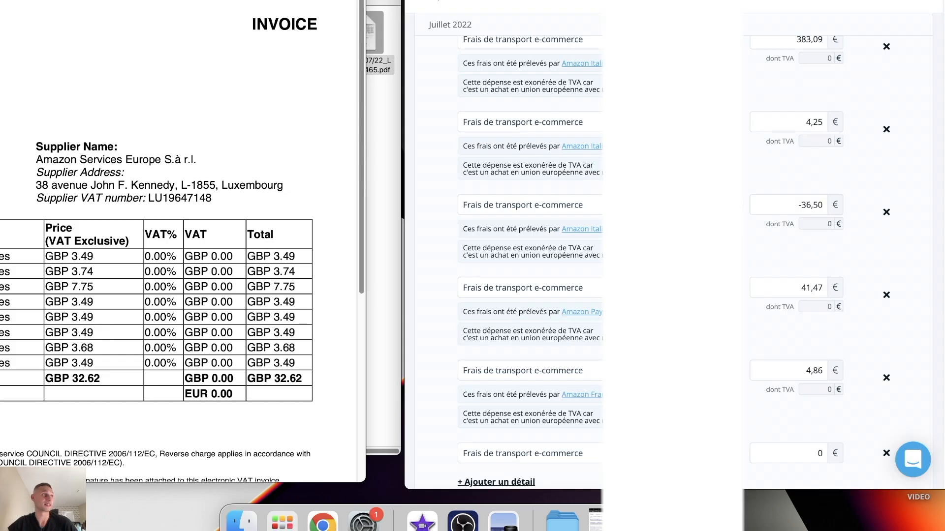
scroll(669, 315, "down", 1)
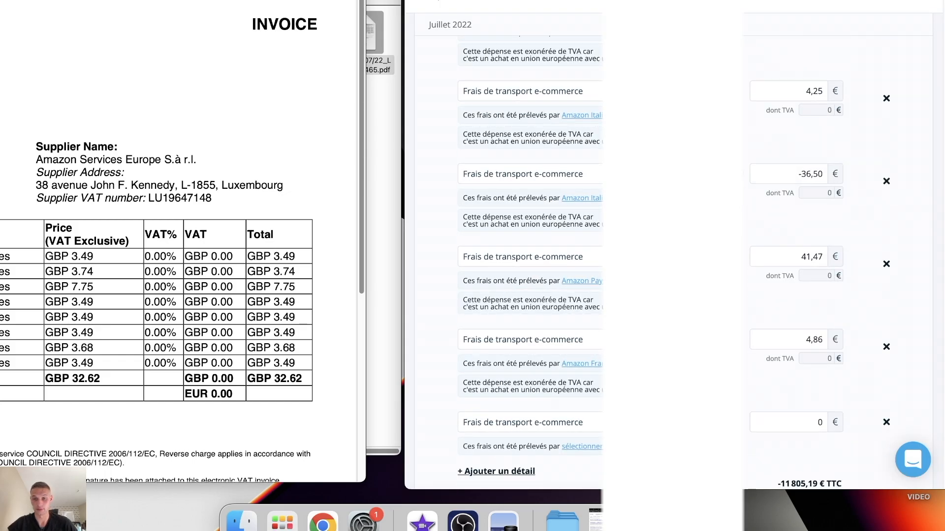
- Assign the new transport fee line to Amazon Royaume-Uni and set its amount to 38,84 €
left_click(598, 446)
left_click(598, 260)
scroll(802, 321, "down", 3)
left_click(810, 290)
key("BackSpace")
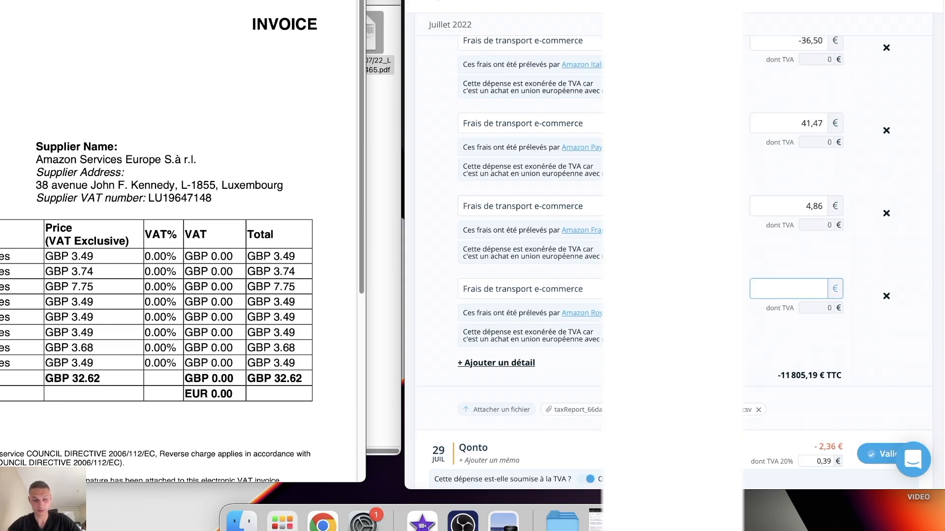
type("38,84")
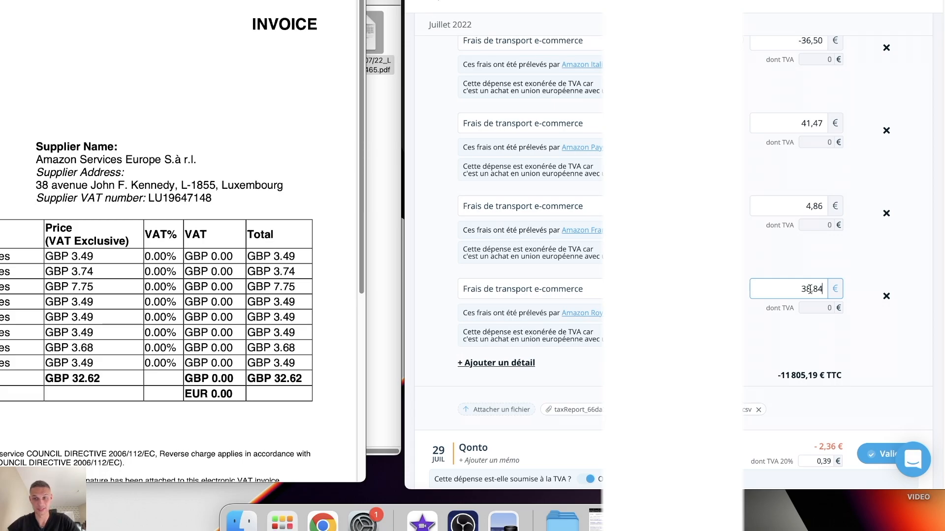
left_click(756, 267)
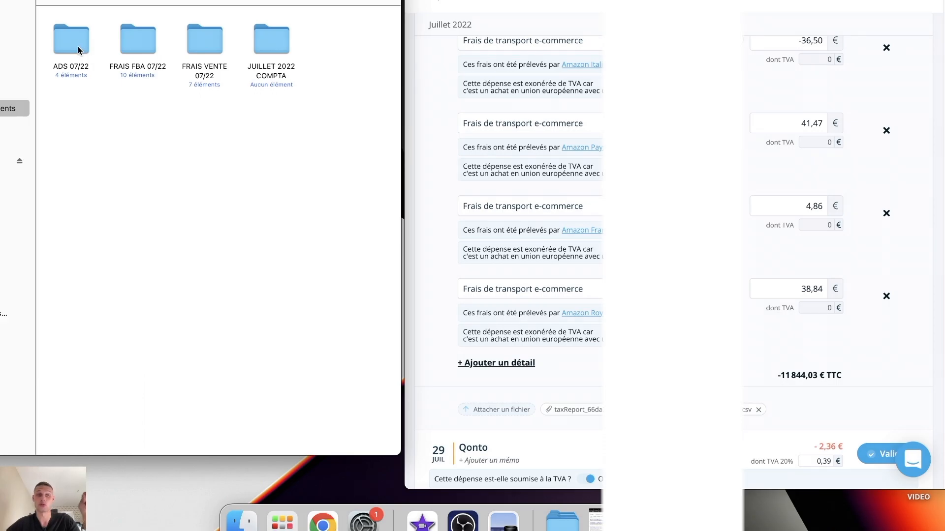
- Open the ADS_DE_07/22 invoice from the ADS 07/22 folder and add a Frais de publicité e-commerce detail line
double_click(77, 46)
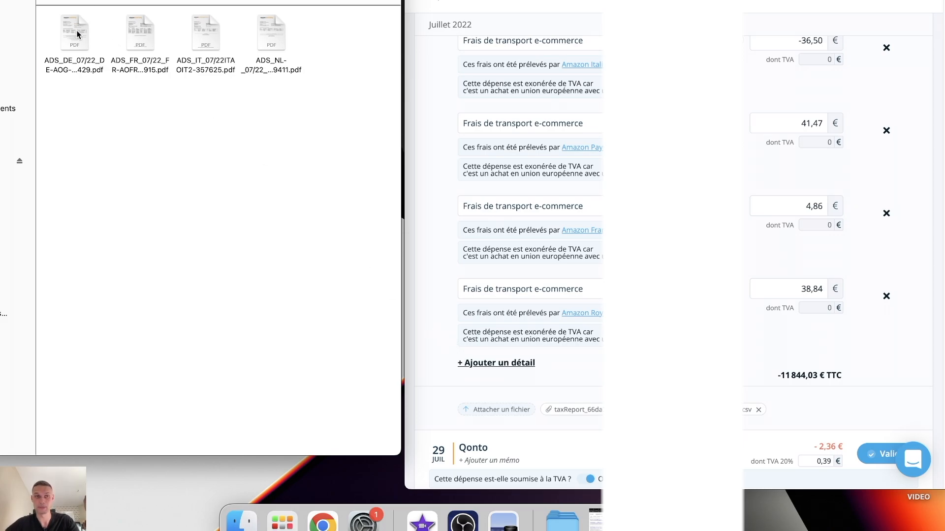
double_click(76, 31)
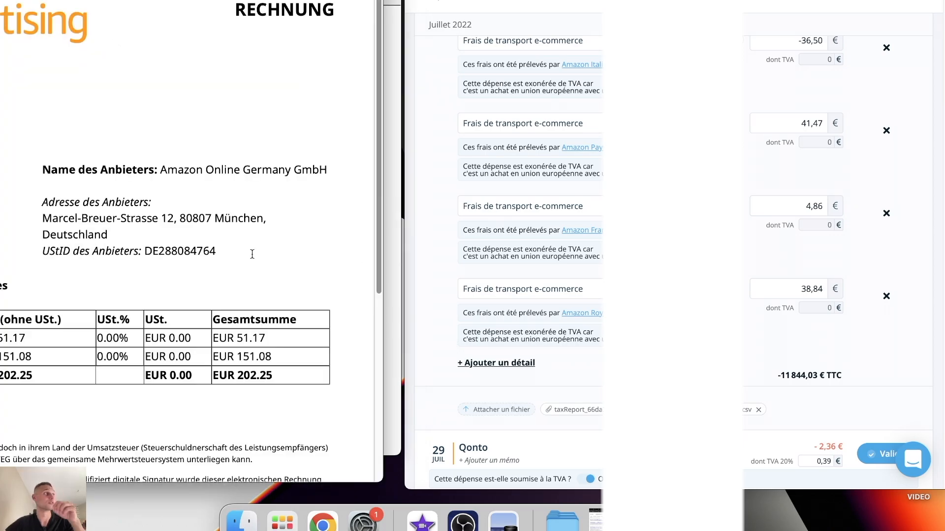
left_click(525, 366)
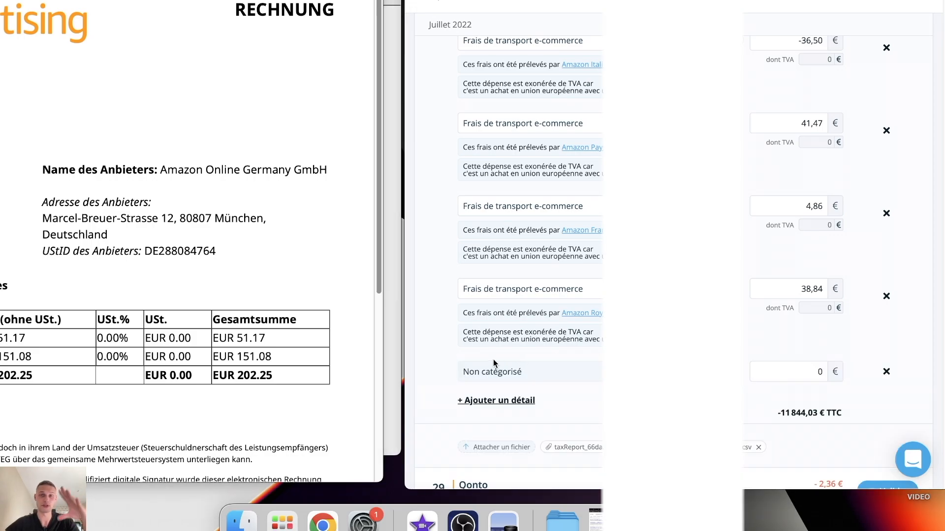
left_click(567, 376)
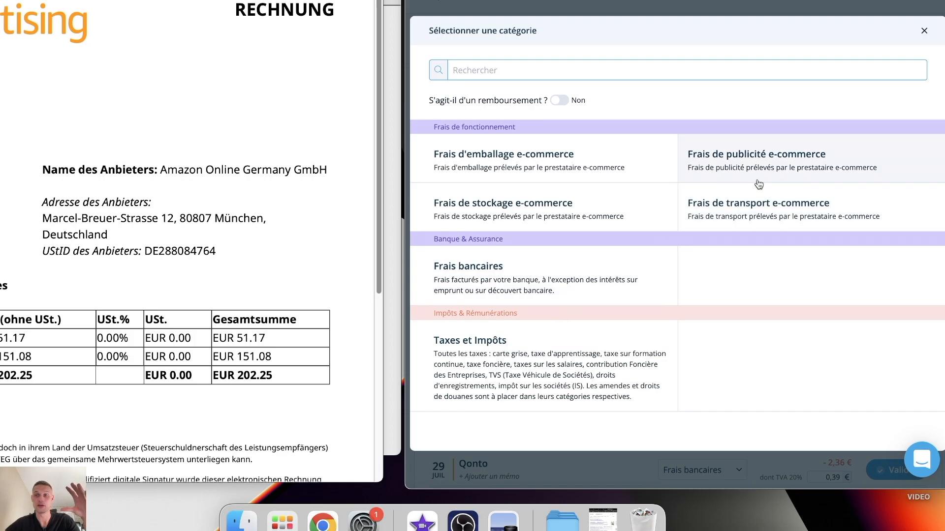
left_click(756, 177)
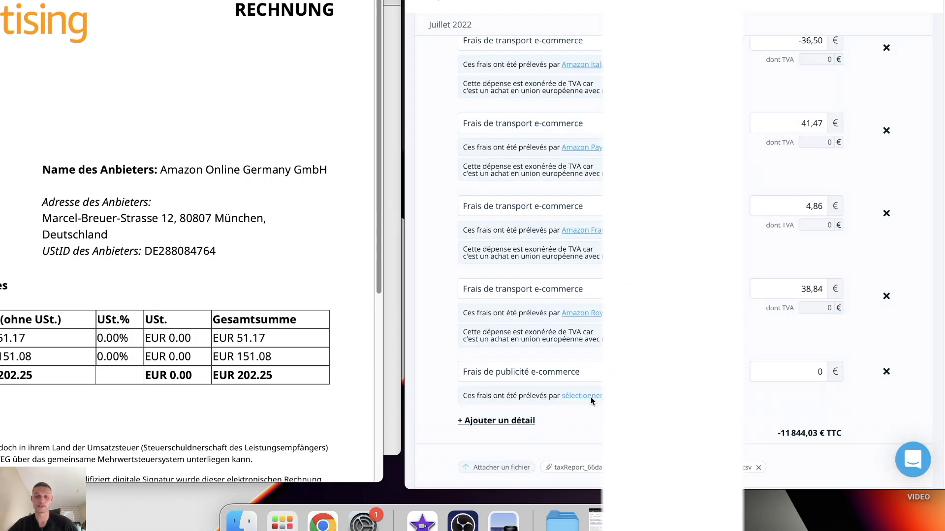
- Assign the advertising fee line to Amazon Allemagne and set its amount to 202,25 €
left_click(591, 399)
left_click(598, 237)
left_click(792, 367)
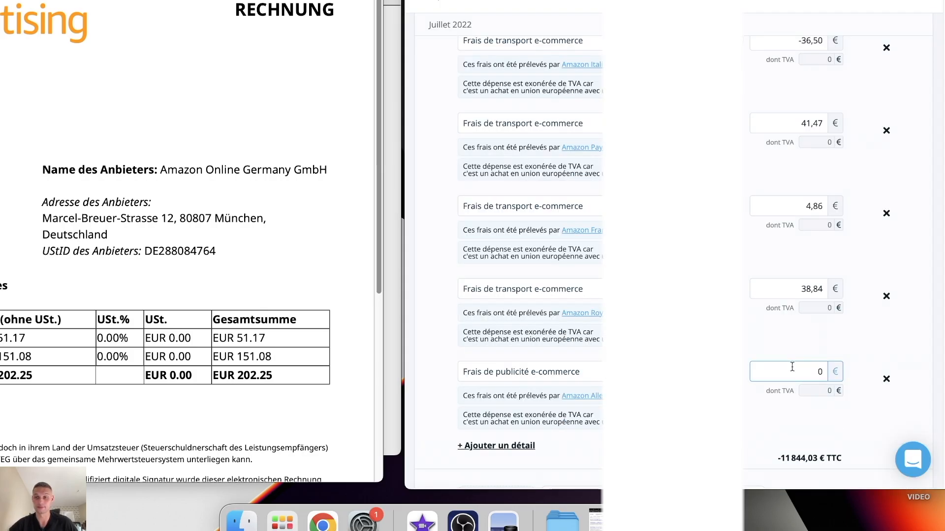
key("BackSpace")
type("202,25")
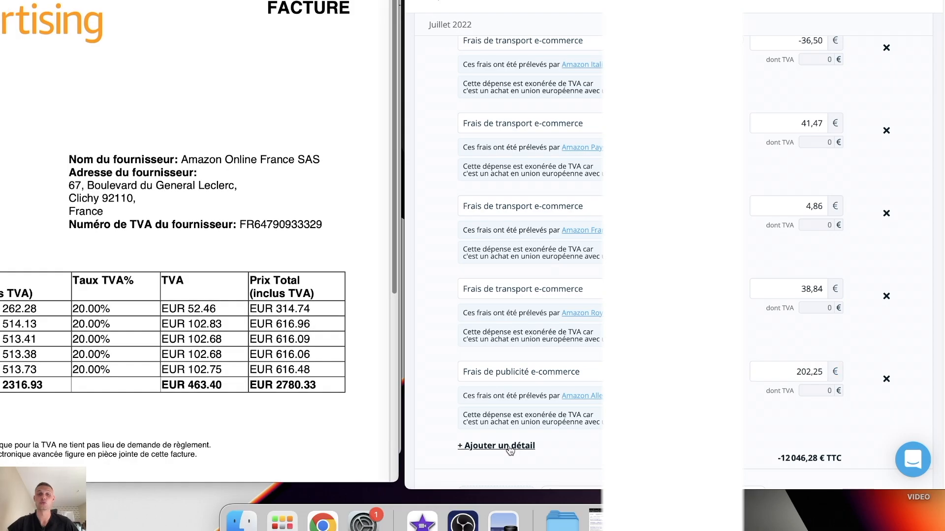
- Add a Frais de publicité e-commerce detail line below the 202,25 € entry and set its amount to 2 780,33 €
left_click(509, 451)
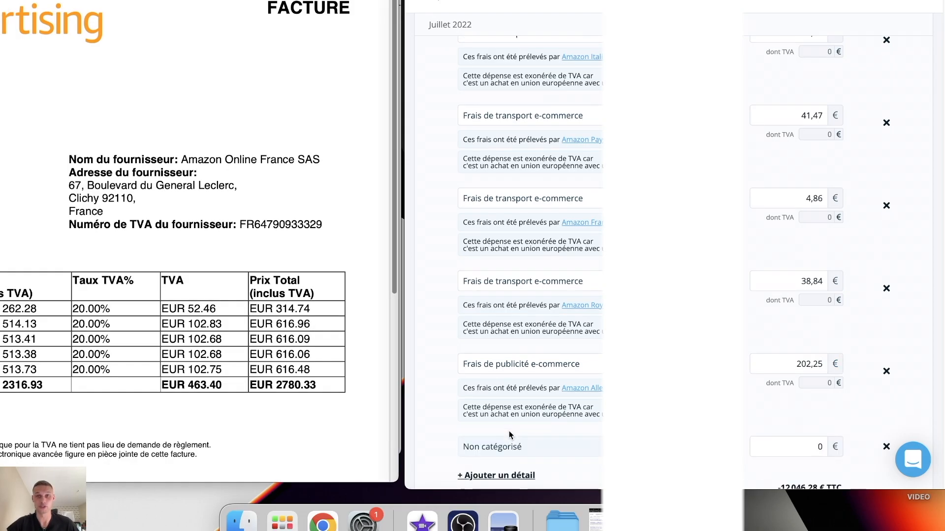
left_click(512, 439)
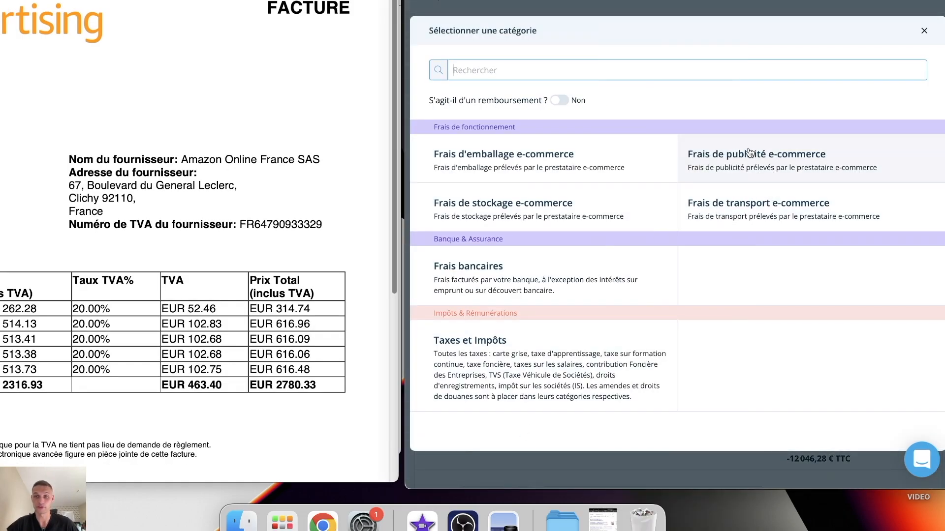
left_click(771, 170)
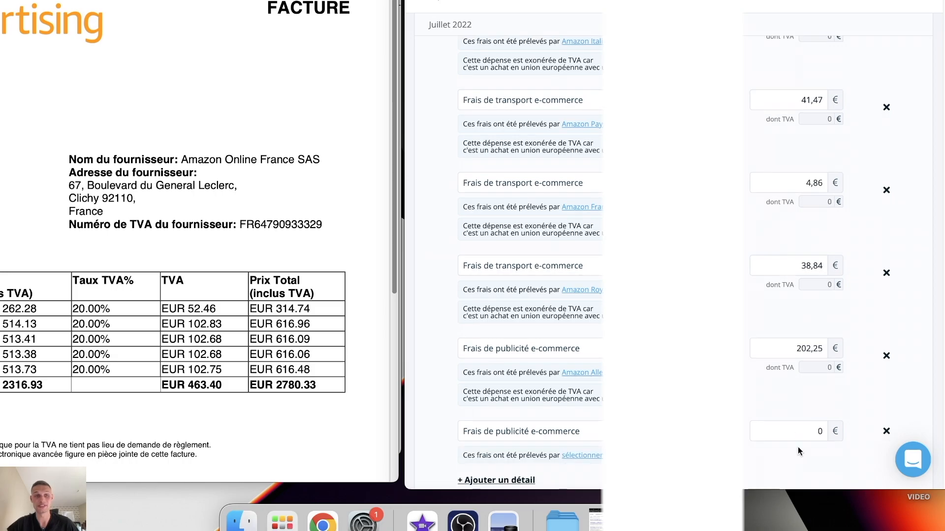
left_click(796, 435)
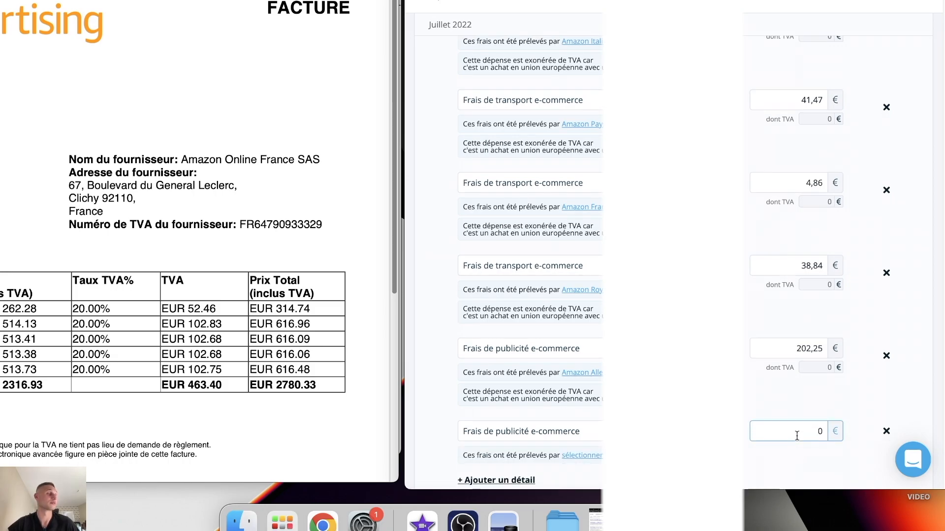
key("BackSpace")
type("2780,33")
left_click(783, 416)
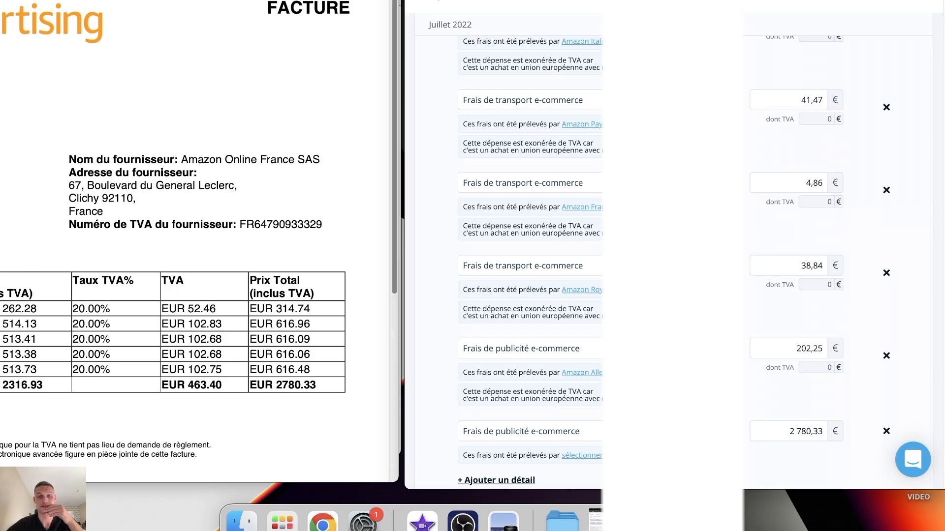
- Assign the 2 780,33 € advertising fee line to Amazon France
scroll(525, 343, "down", 1)
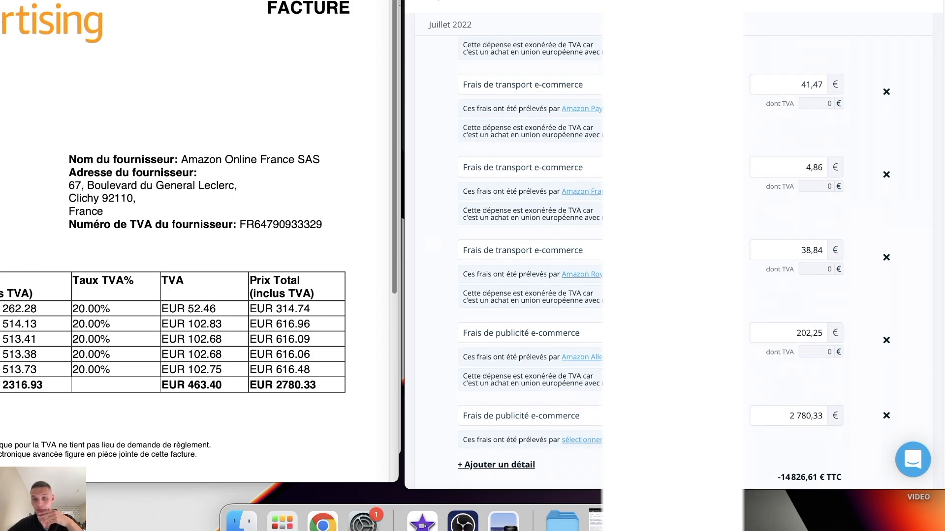
left_click(593, 440)
left_click(597, 175)
- Attach the four ADS invoice PDFs for Germany, France, Italy and the Netherlands to the July 2022 e-commerce breakdown
scroll(585, 327, "down", 1)
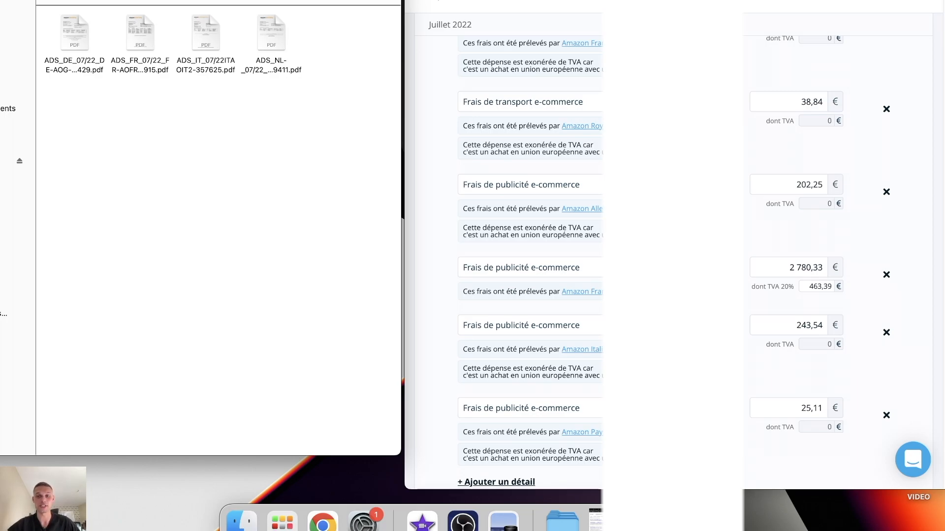
scroll(837, 271, "down", 6)
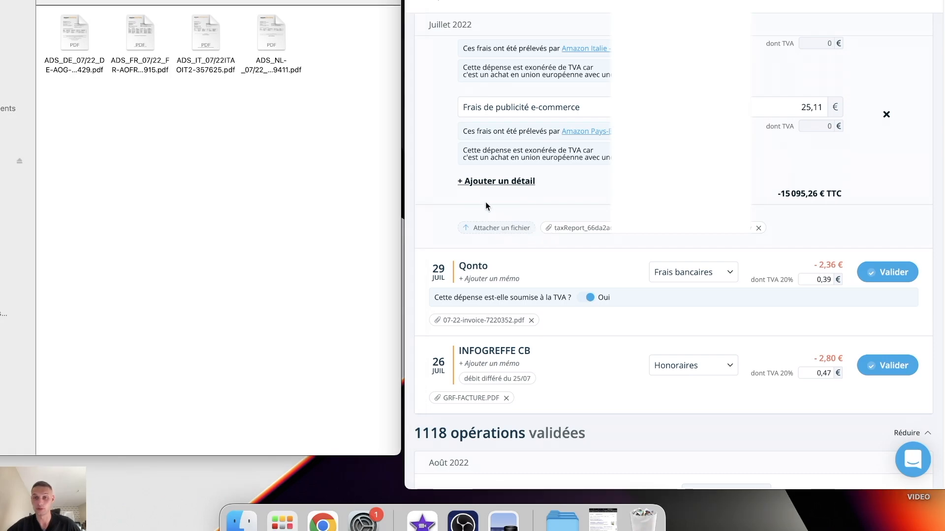
left_click_drag(291, 52, 64, 43)
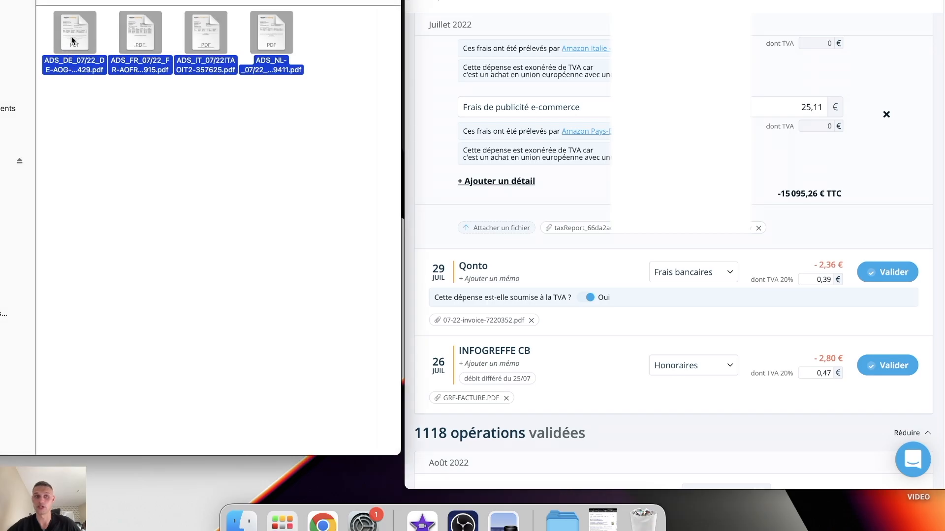
left_click(468, 227)
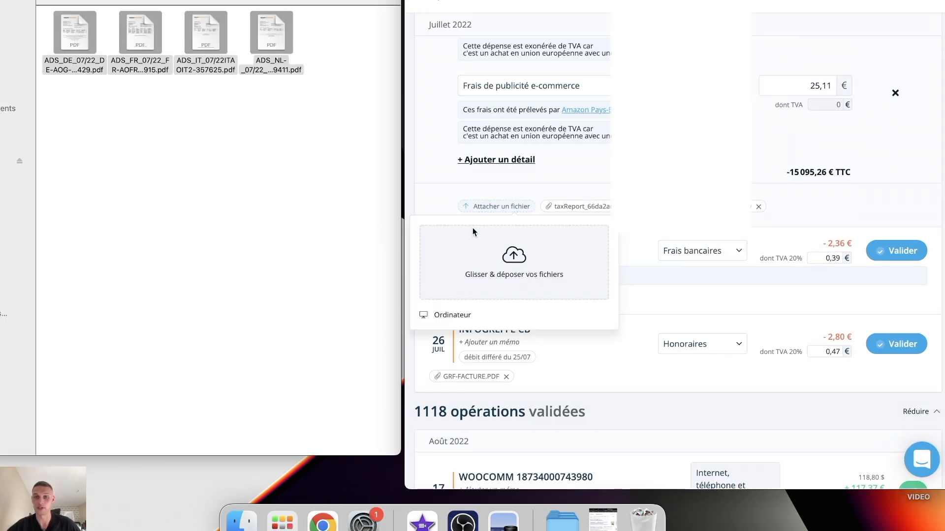
left_click_drag(64, 48, 471, 277)
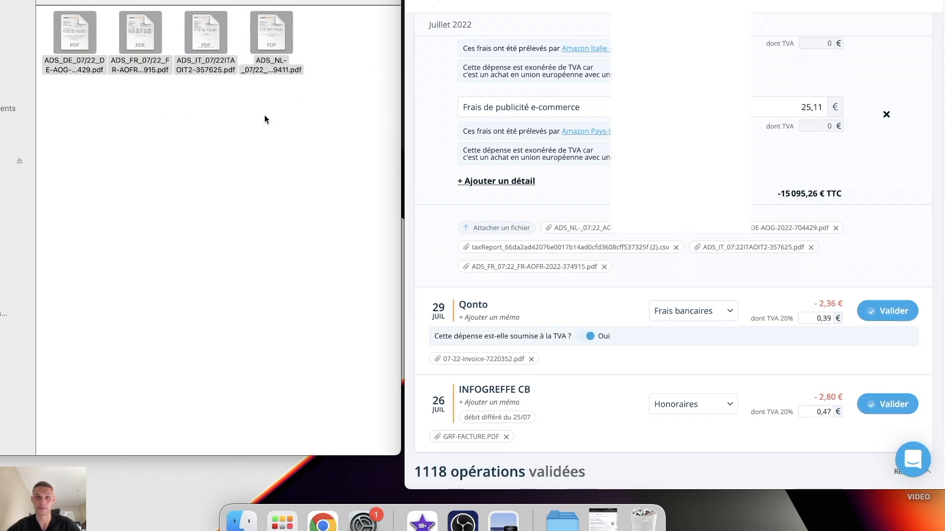
left_click(184, 123)
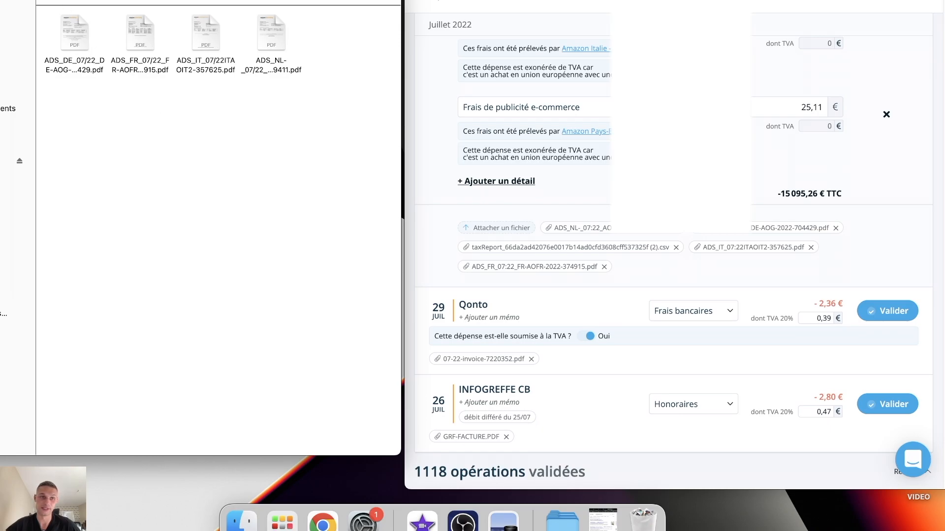
- Attach all ten invoice PDFs from the FRAIS FBA 07/22 folder to the July 2022 breakdown
left_click(48, 0)
double_click(138, 45)
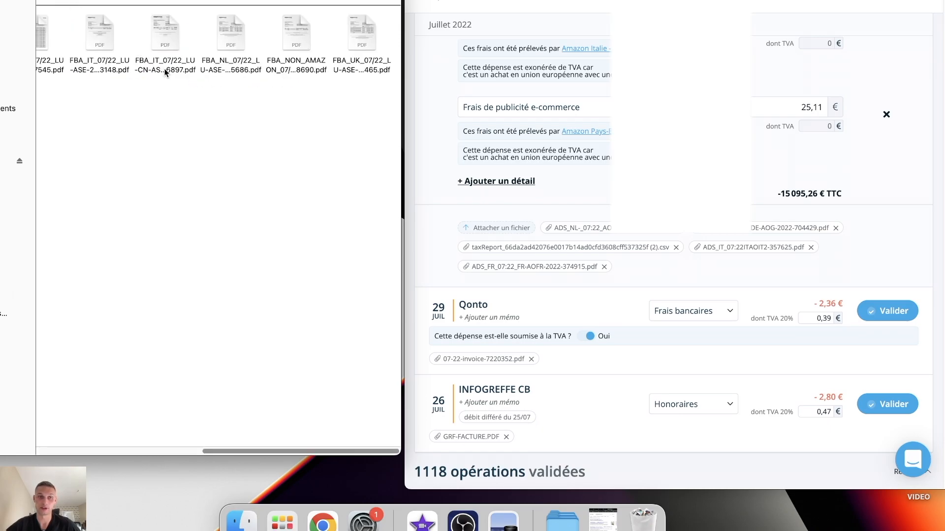
left_click_drag(396, 39, 484, 228)
left_click(483, 228)
left_click(124, 39)
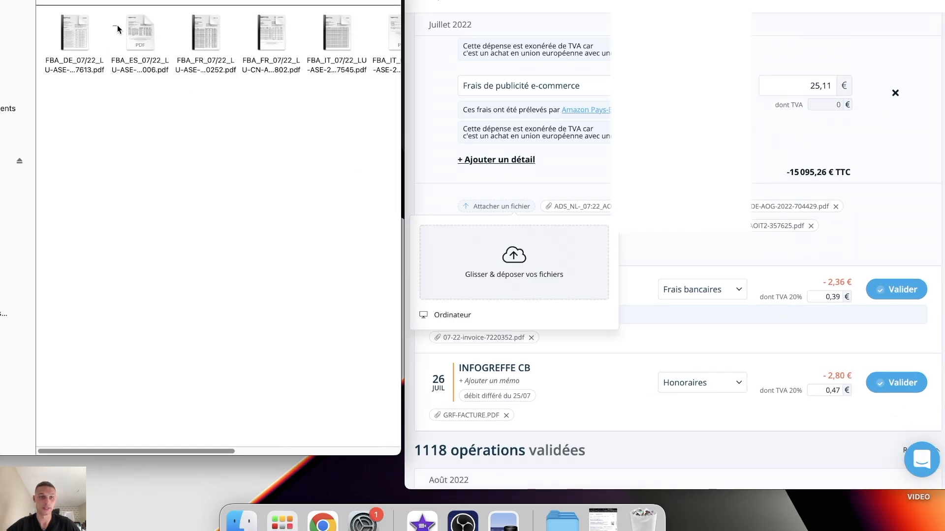
left_click_drag(111, 29, 512, 261)
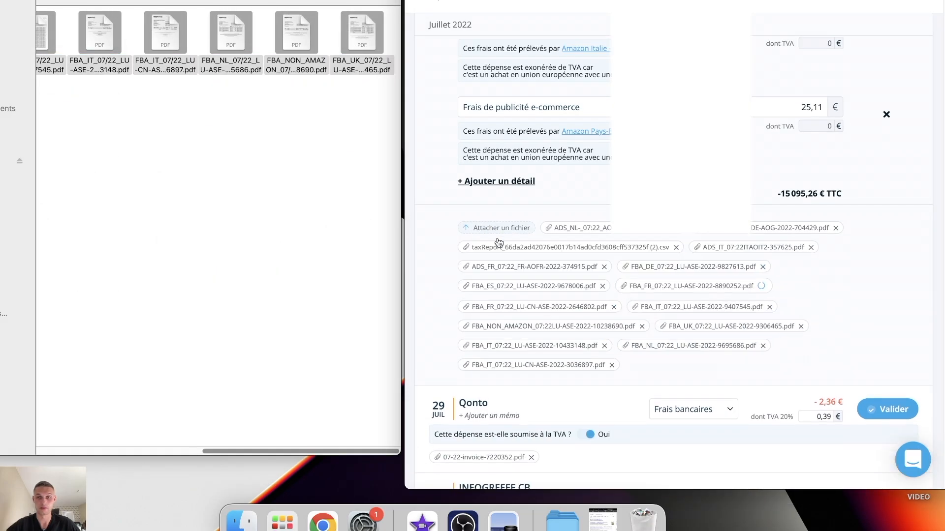
- Attach all seven invoice PDFs from the FRAIS VENTE 07/22 folder to the July 2022 breakdown
key("super+Up")
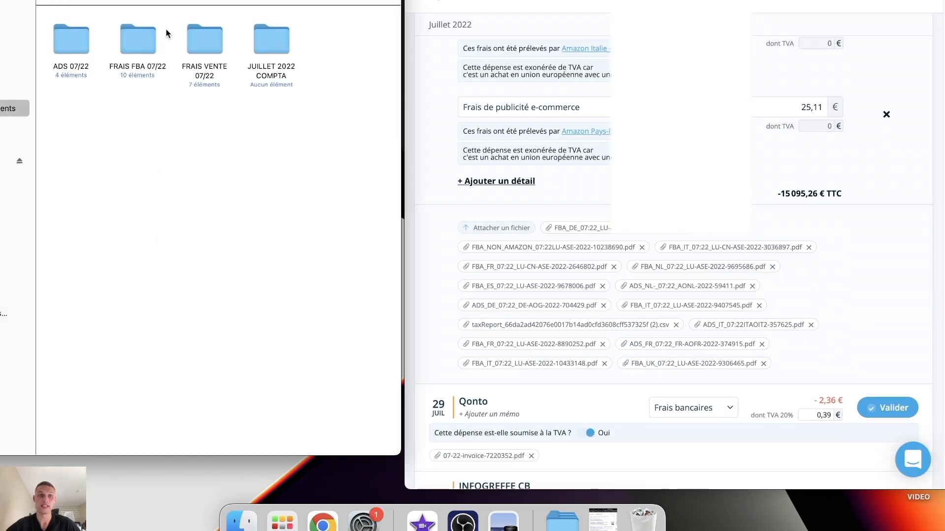
double_click(216, 46)
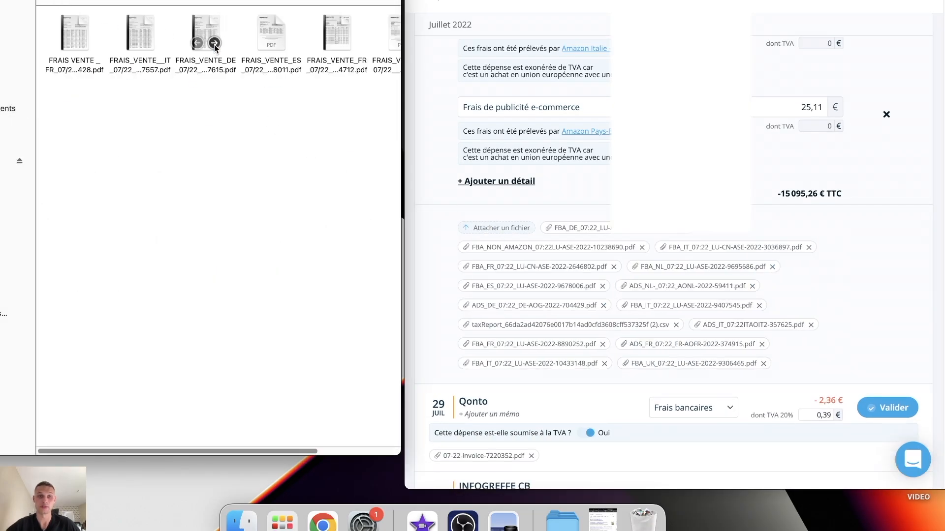
left_click(502, 227)
left_click_drag(53, 28, 419, 51)
left_click_drag(370, 32, 530, 263)
left_click(193, 112)
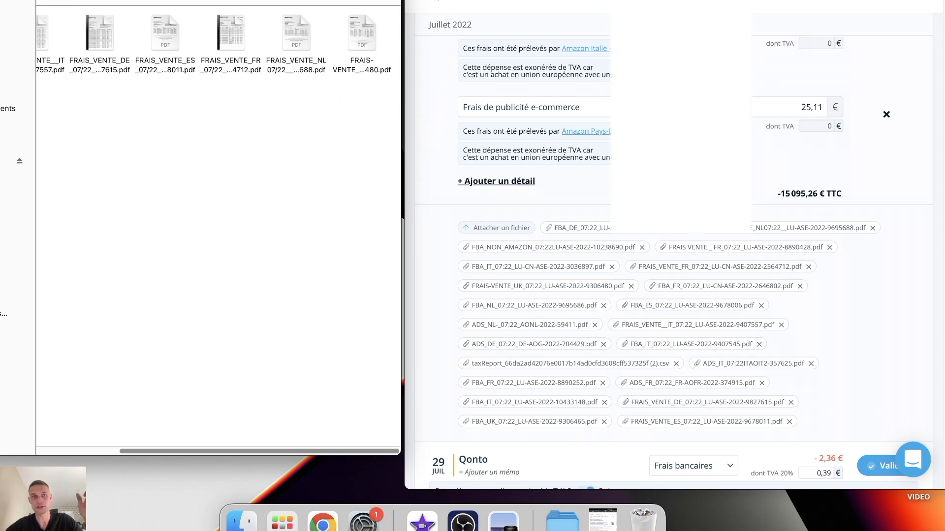
- Move the ADS 07/22, FRAIS FBA 07/22 and FRAIS VENTE 07/22 folders into the JUILLET 2022 COMPTA folder
key("super+Up")
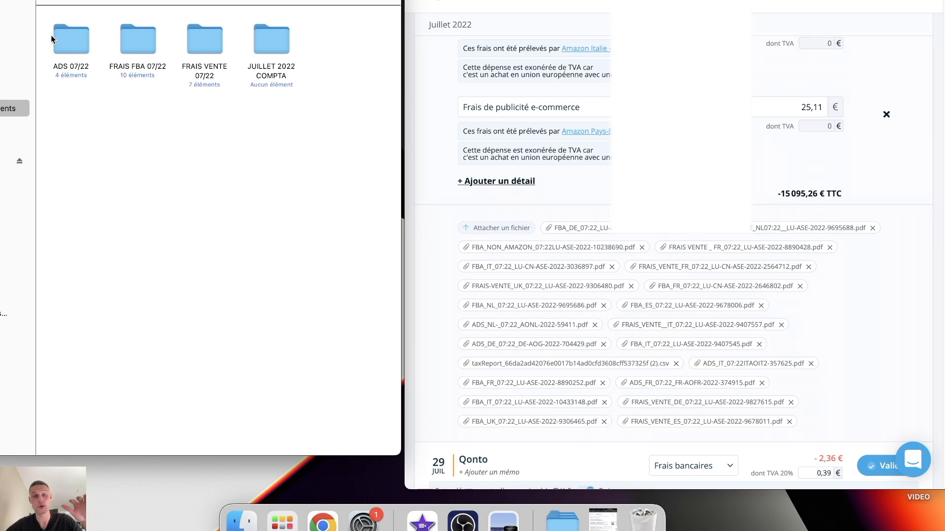
left_click_drag(50, 35, 221, 55)
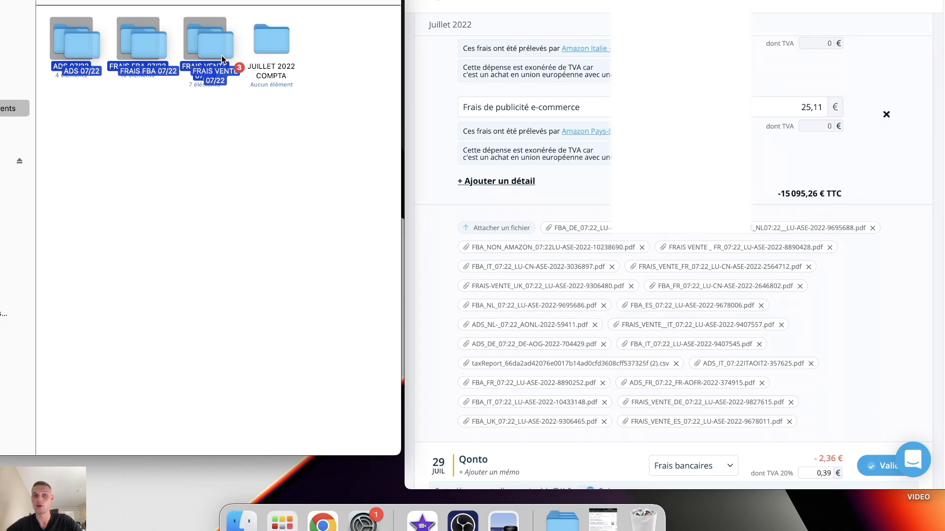
left_click_drag(221, 55, 256, 51)
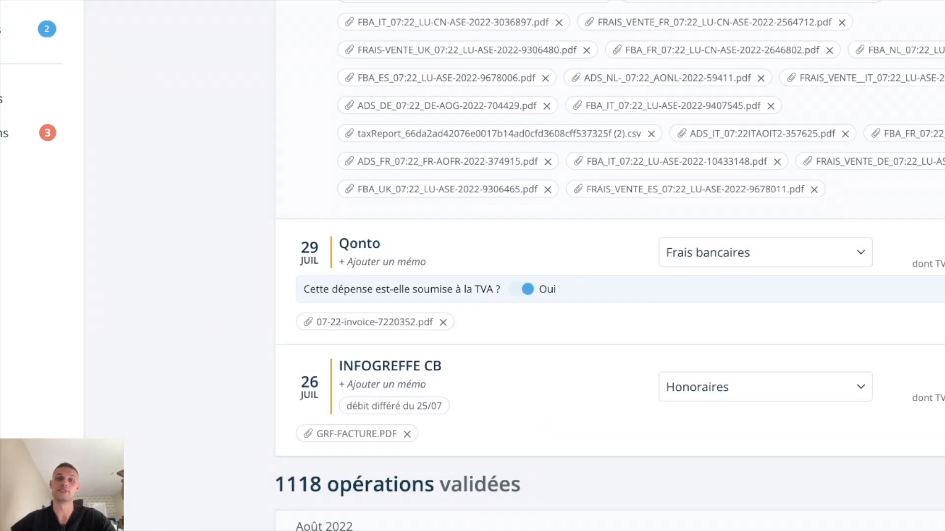
- Review the July 2022 e-commerce breakdown, covering its attachments, miscellaneous fees, commissions, sales lines with VAT and Tax Report import
scroll(358, 94, "up", 15)
scroll(359, 93, "up", 20)
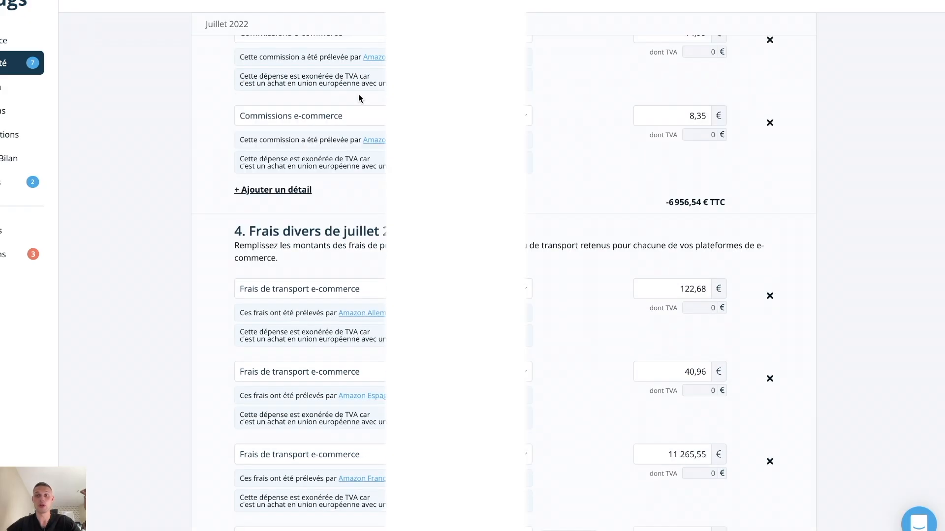
scroll(358, 94, "up", 15)
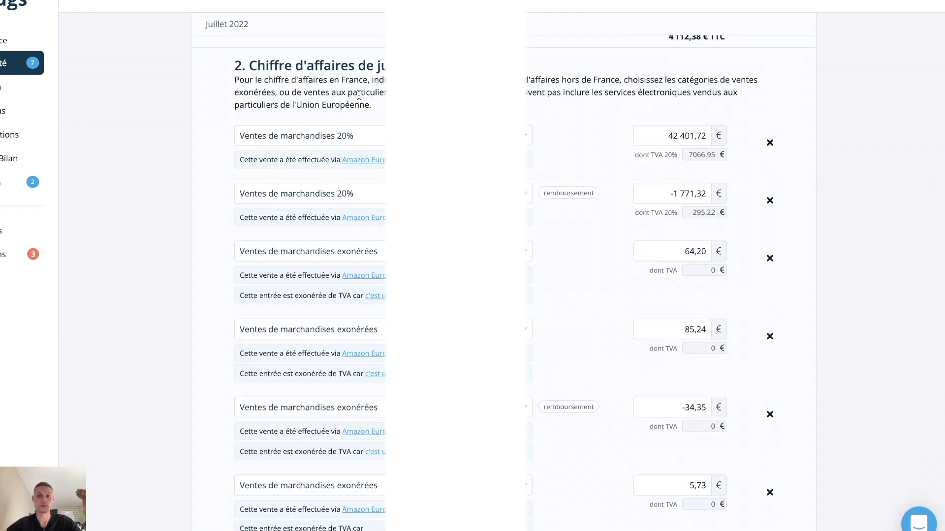
scroll(359, 95, "up", 15)
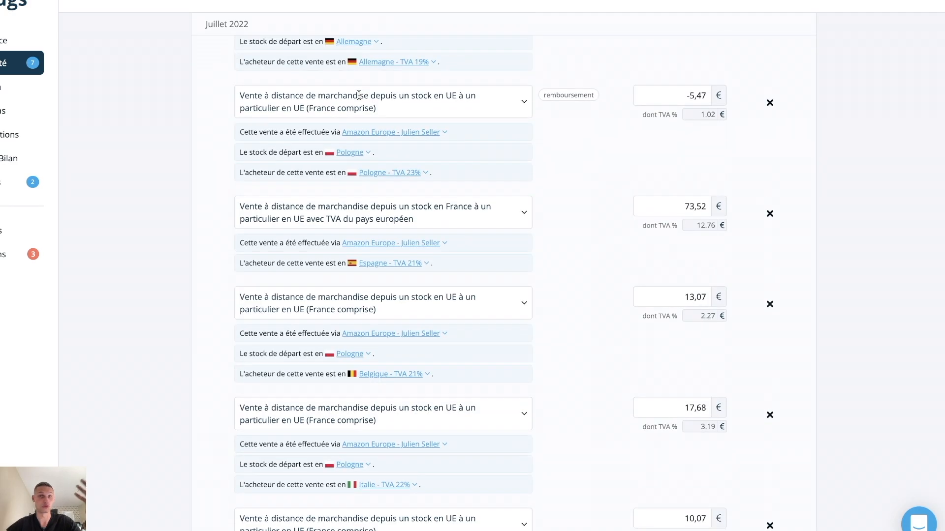
scroll(359, 94, "up", 15)
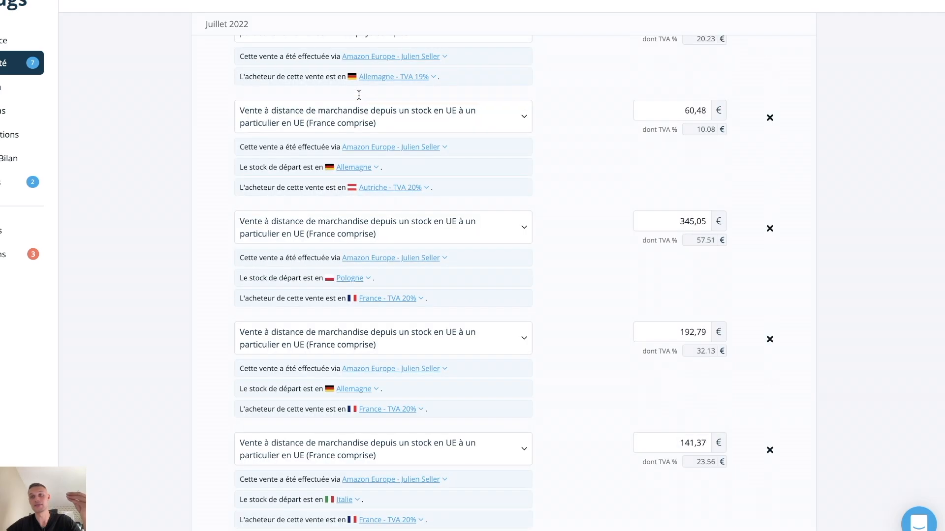
scroll(359, 95, "up", 5)
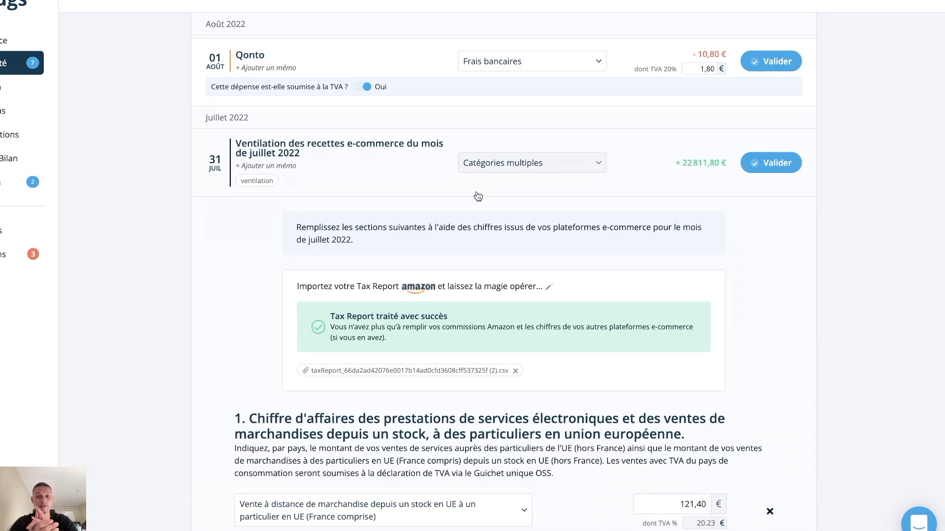
scroll(477, 196, "down", 1)
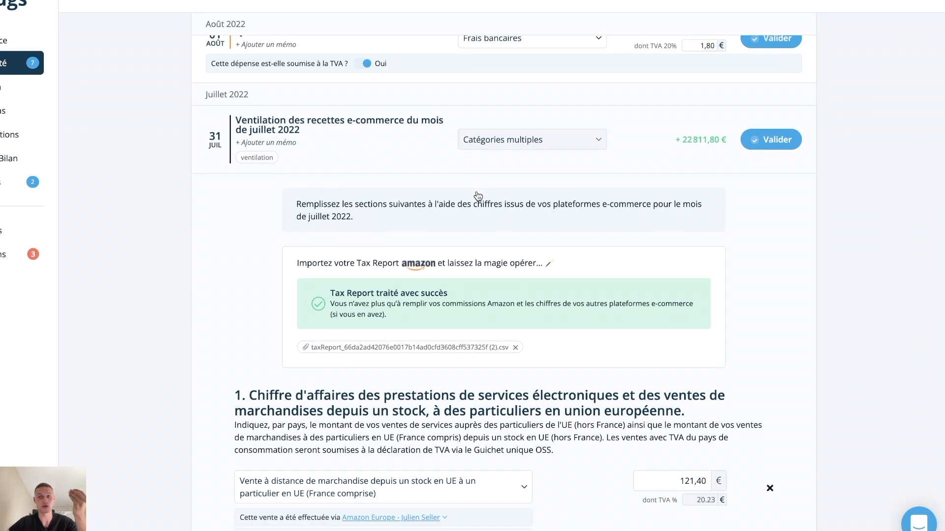
scroll(466, 173, "down", 4)
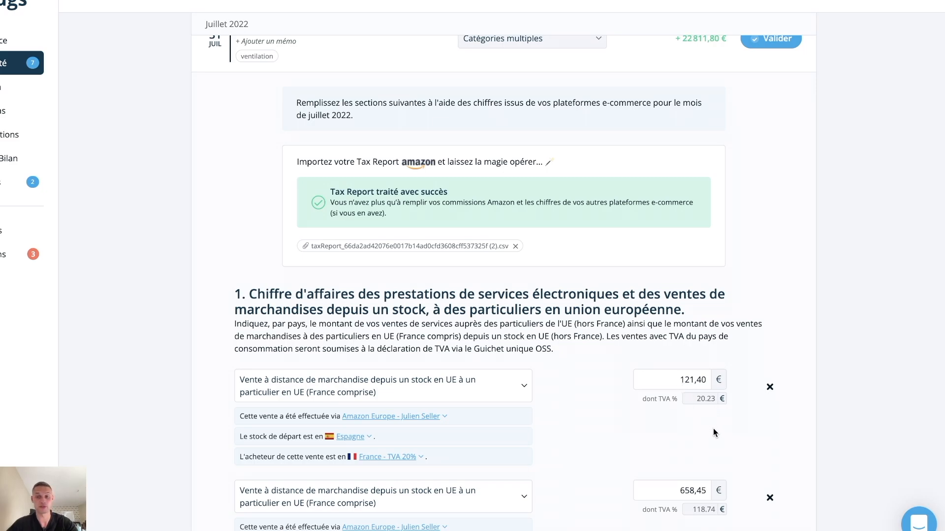
scroll(709, 509, "down", 5)
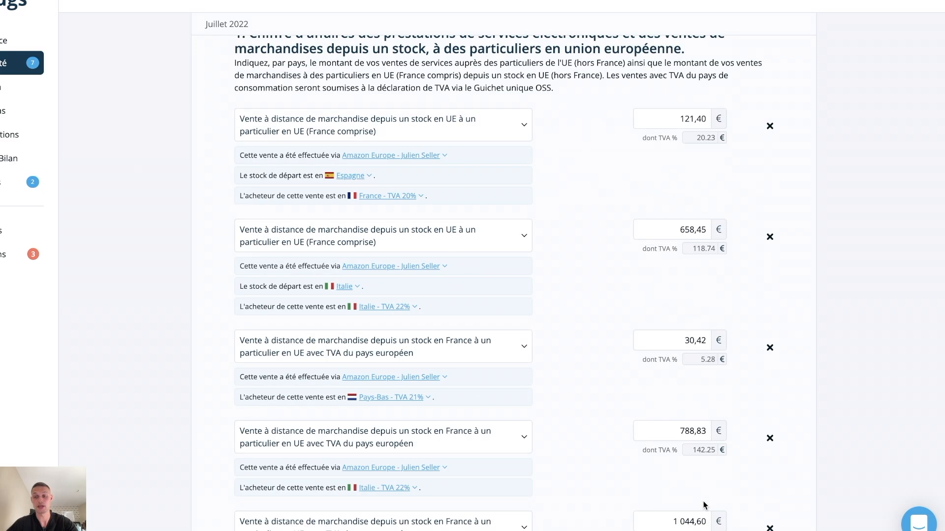
scroll(707, 461, "down", 2)
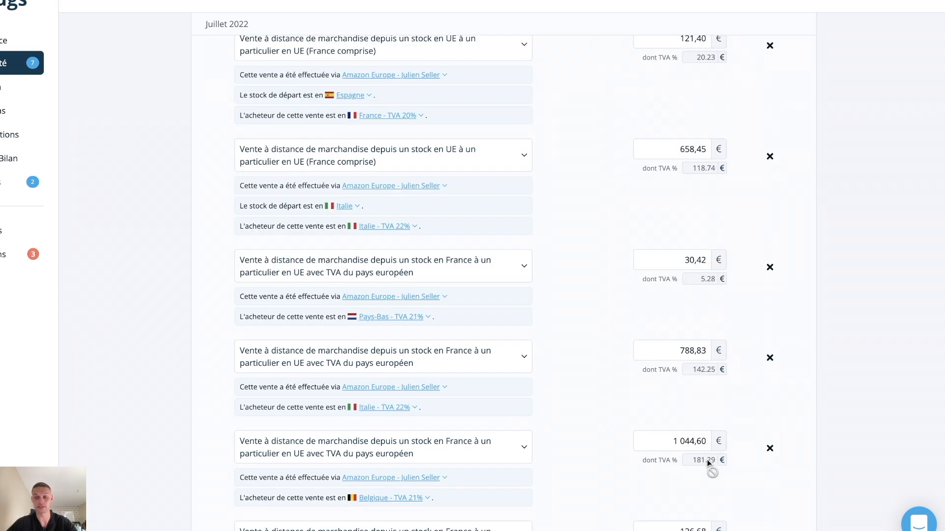
scroll(706, 464, "down", 2)
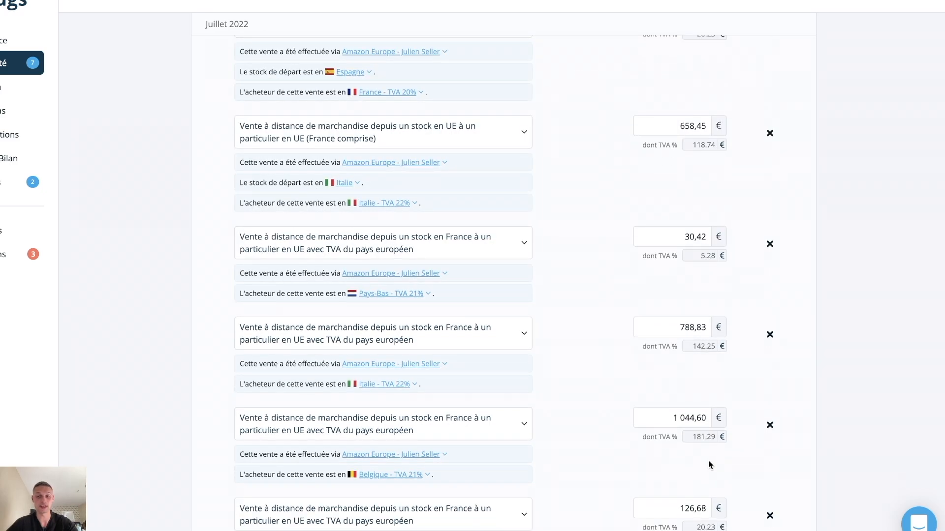
scroll(708, 459, "up", 10)
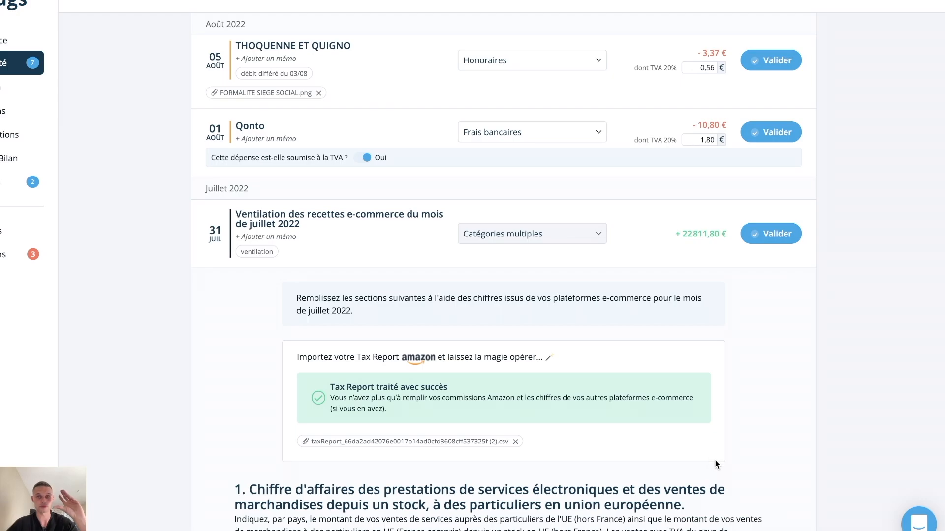